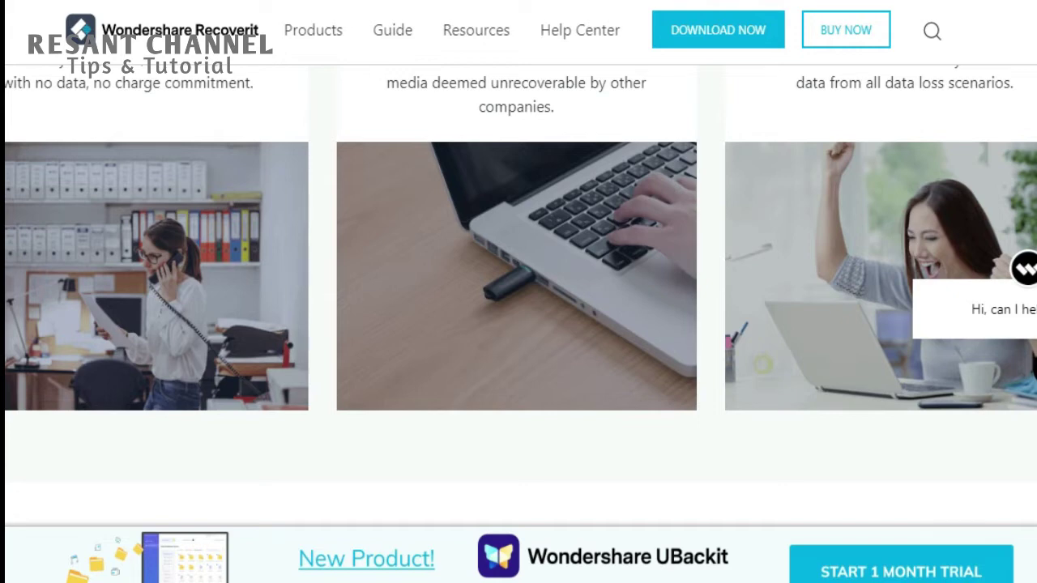
Examine the Wondershare Recoverit website's sections on recovery capability, the 3-step process, media and client reviews, and the free trial
scroll(519, 296, down, 10)
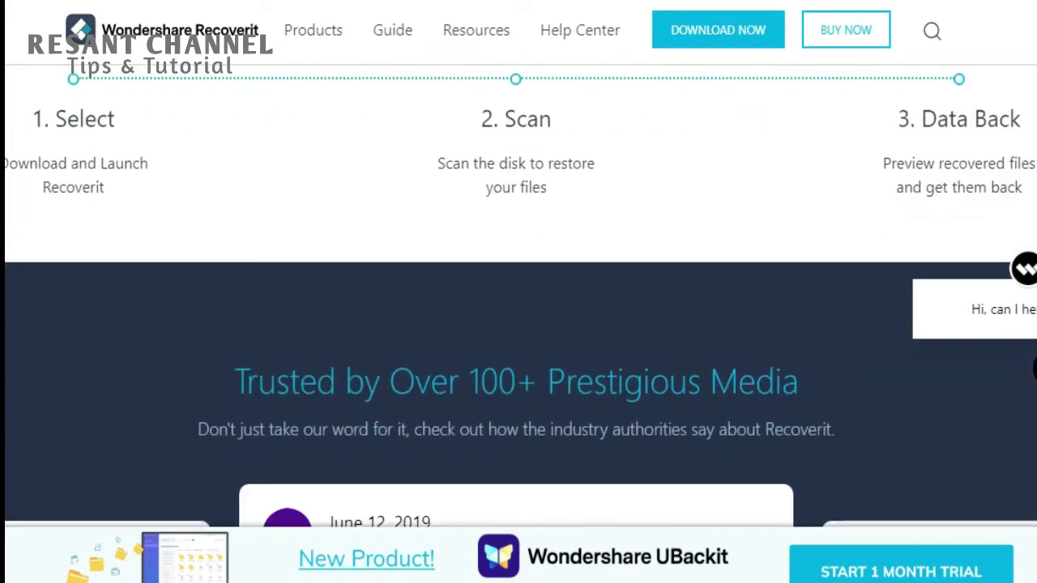
scroll(518, 296, down, 15)
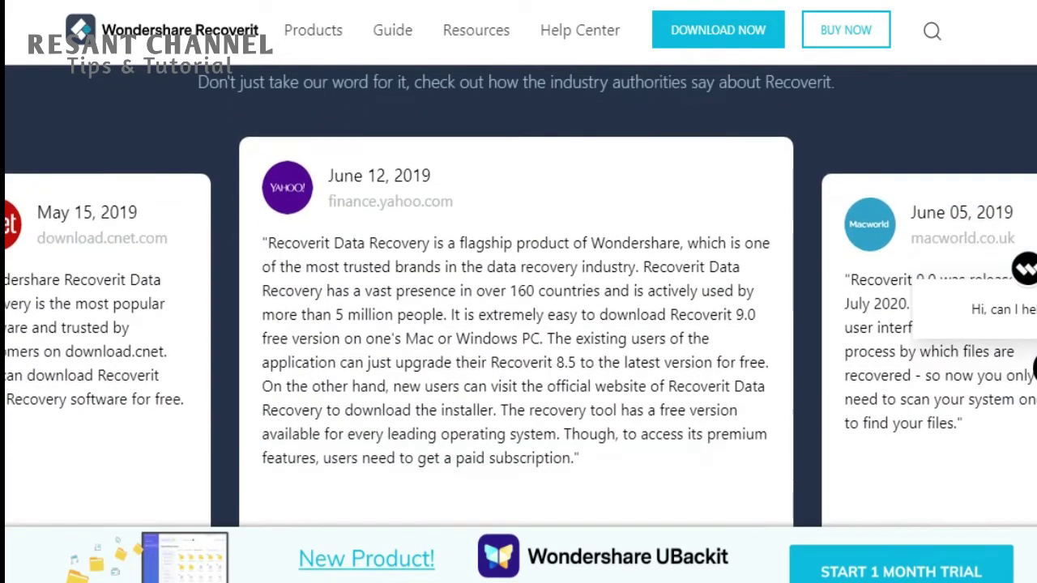
scroll(518, 296, down, 4)
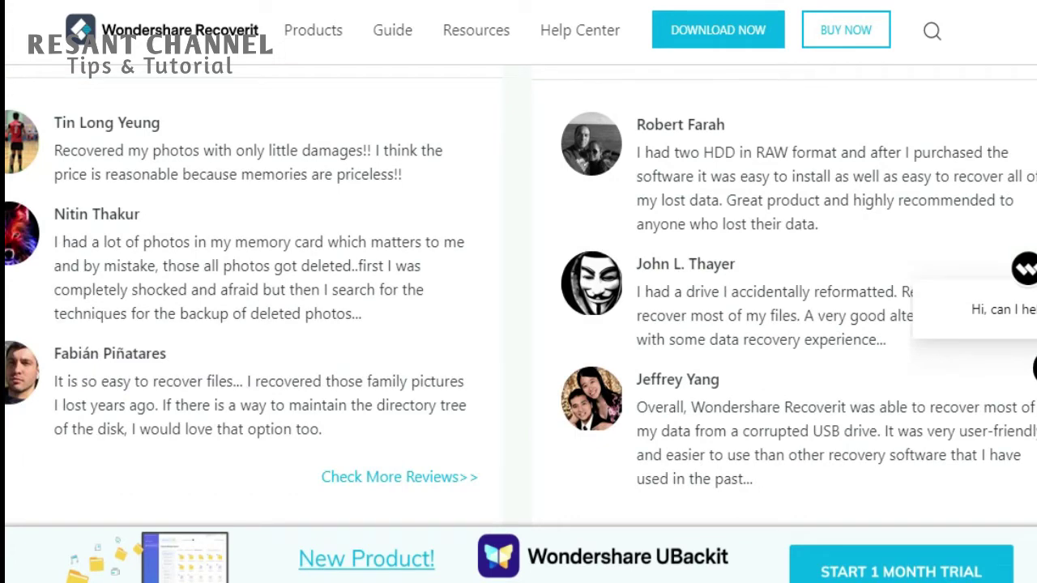
scroll(519, 296, down, 10)
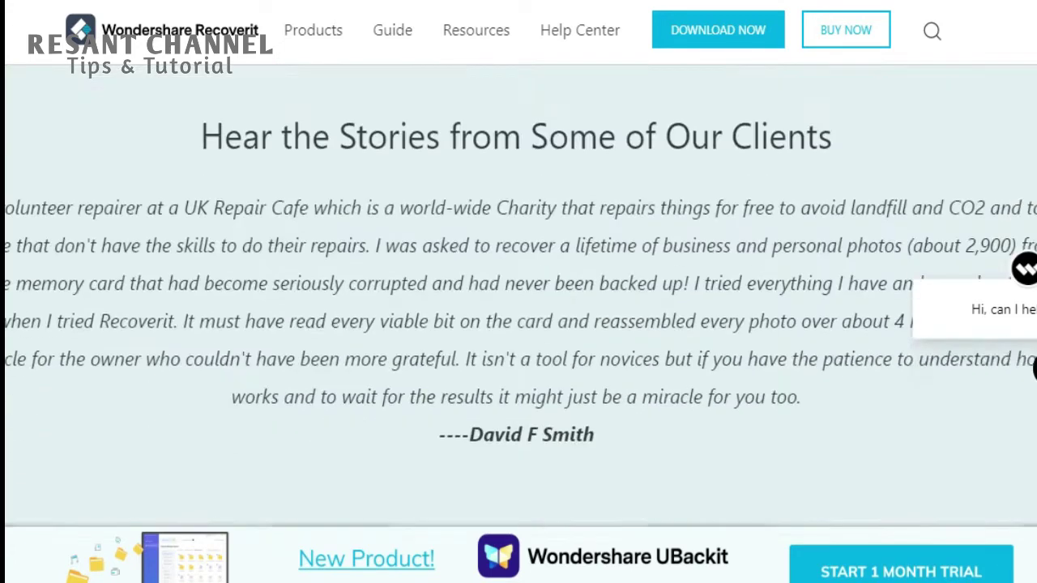
scroll(518, 296, down, 1)
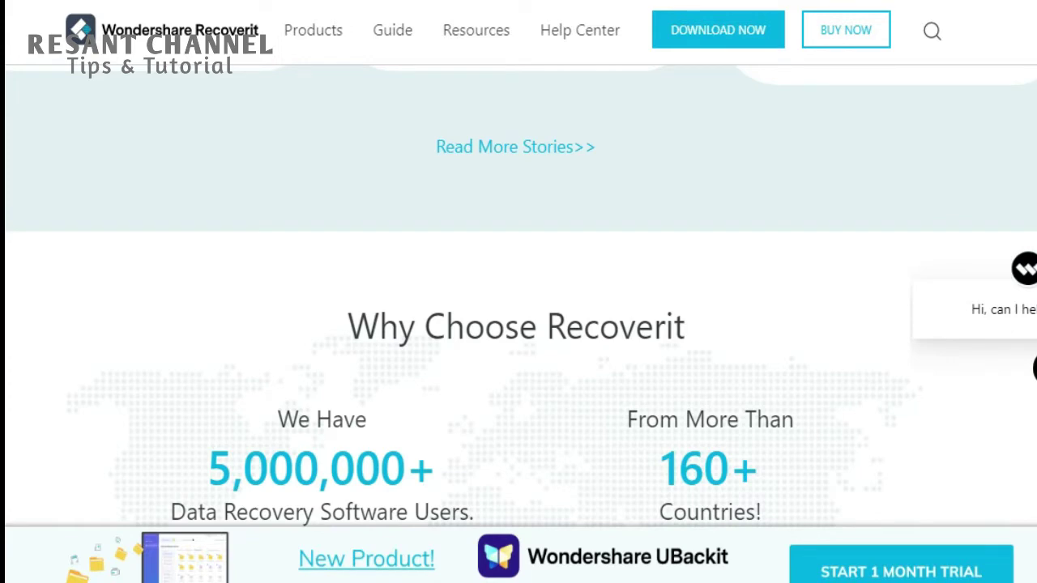
scroll(518, 297, down, 12)
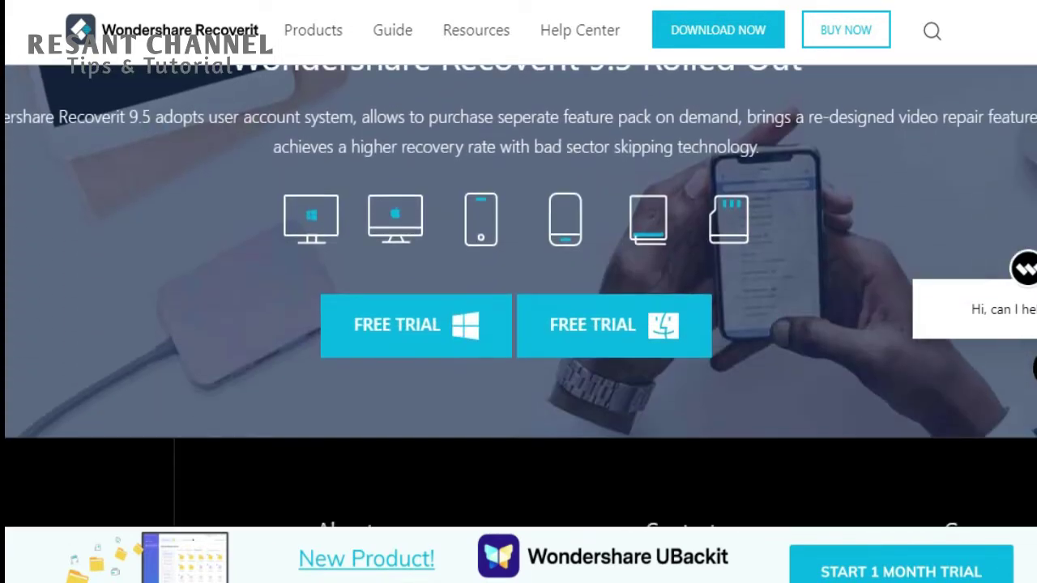
scroll(518, 297, down, 3)
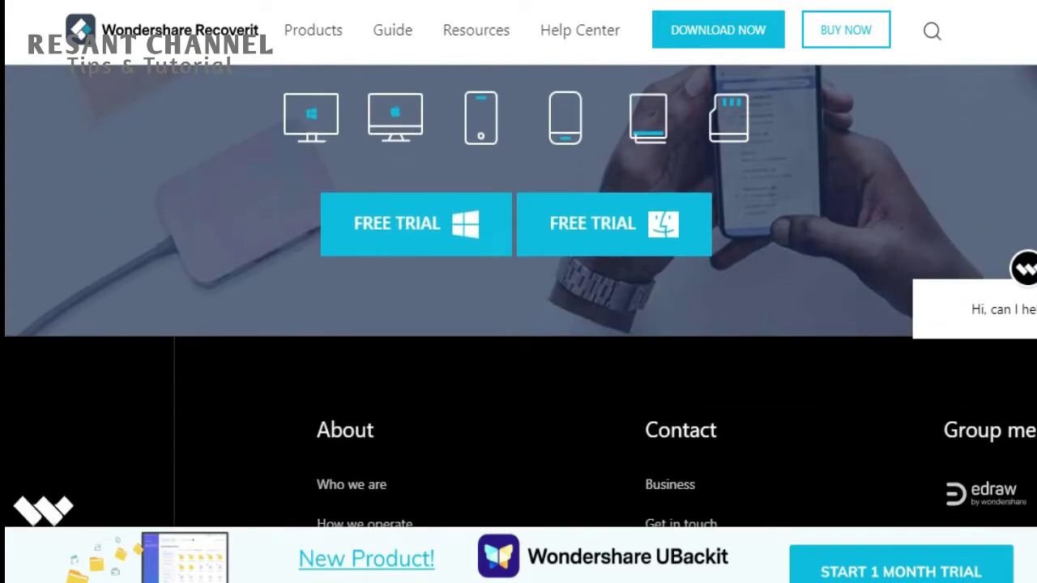
scroll(518, 296, down, 4)
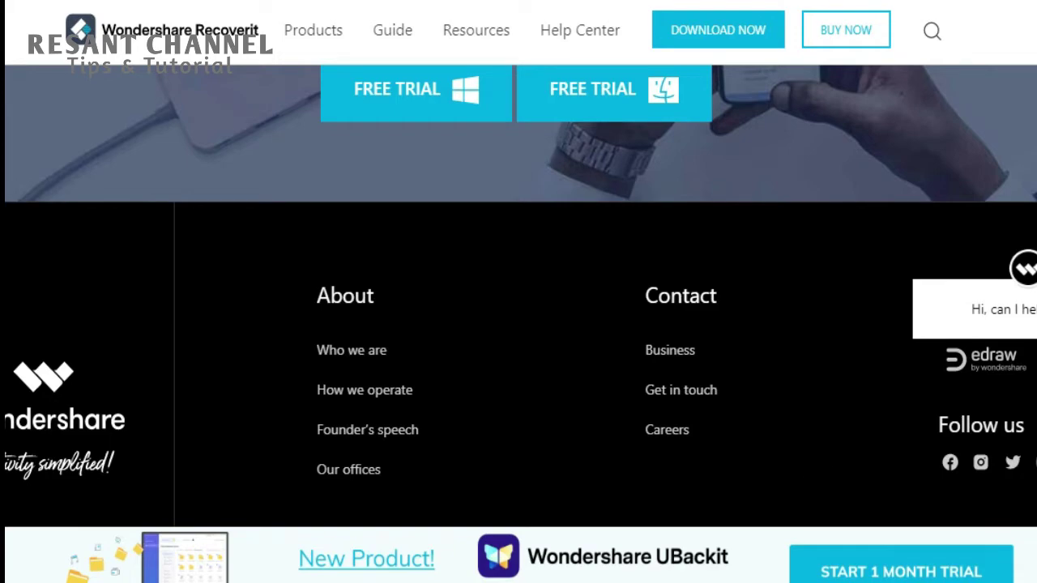
scroll(518, 297, up, 5)
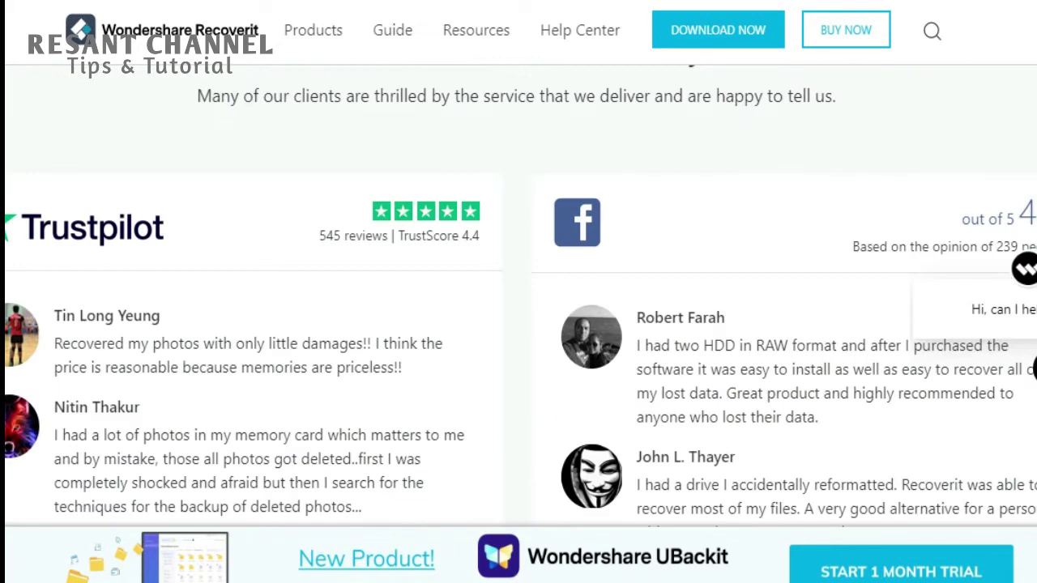
scroll(518, 296, up, 10)
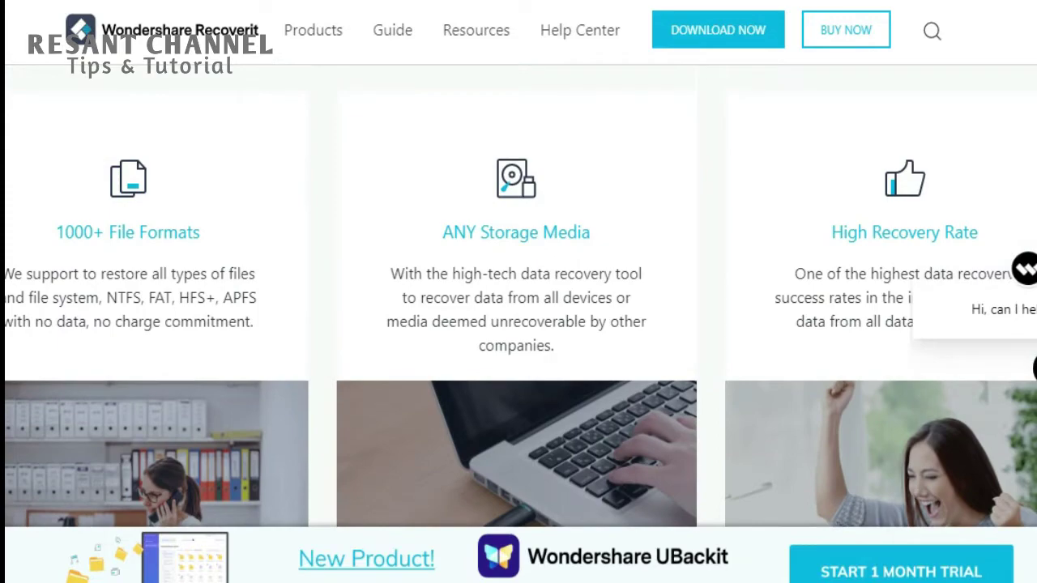
scroll(518, 297, down, 5)
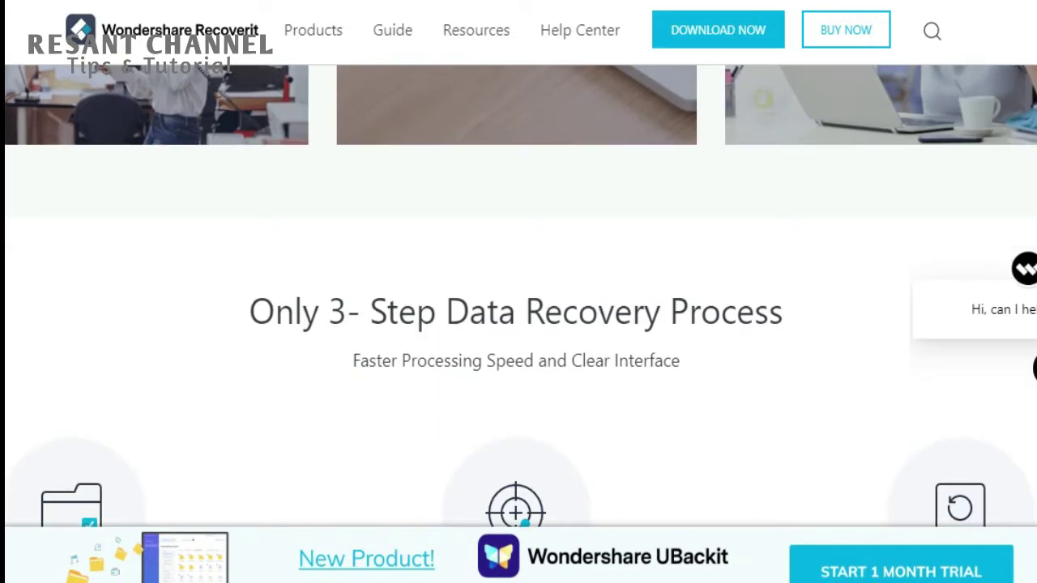
scroll(519, 296, up, 7)
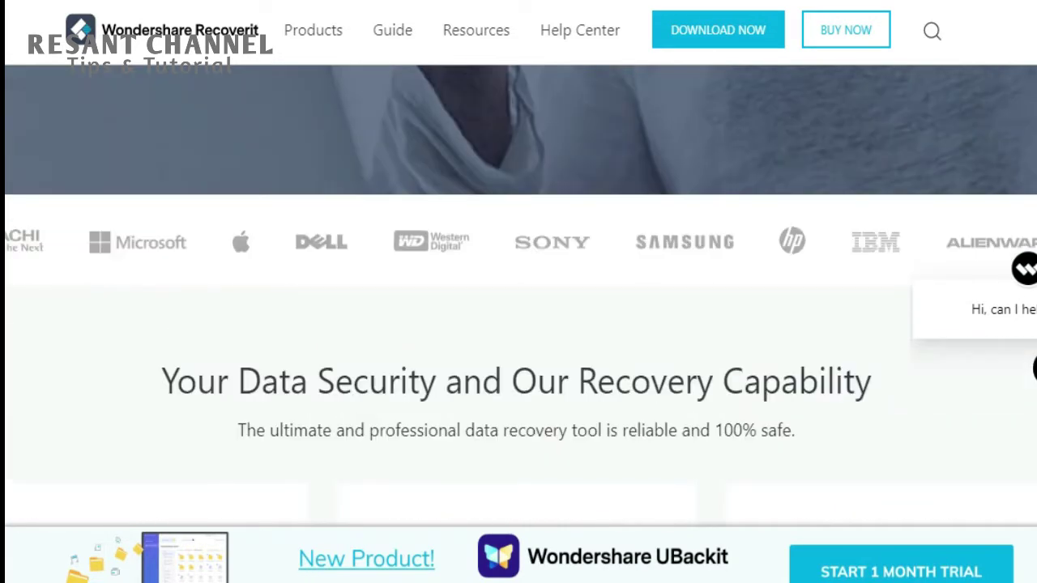
scroll(519, 297, down, 5)
scroll(519, 296, down, 7)
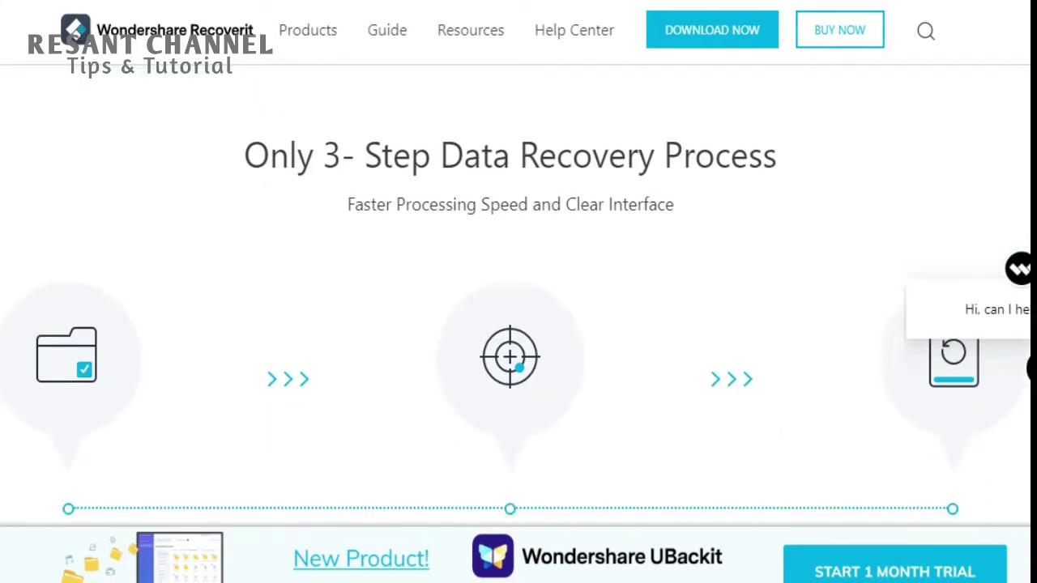
scroll(518, 296, down, 4)
scroll(518, 296, up, 9)
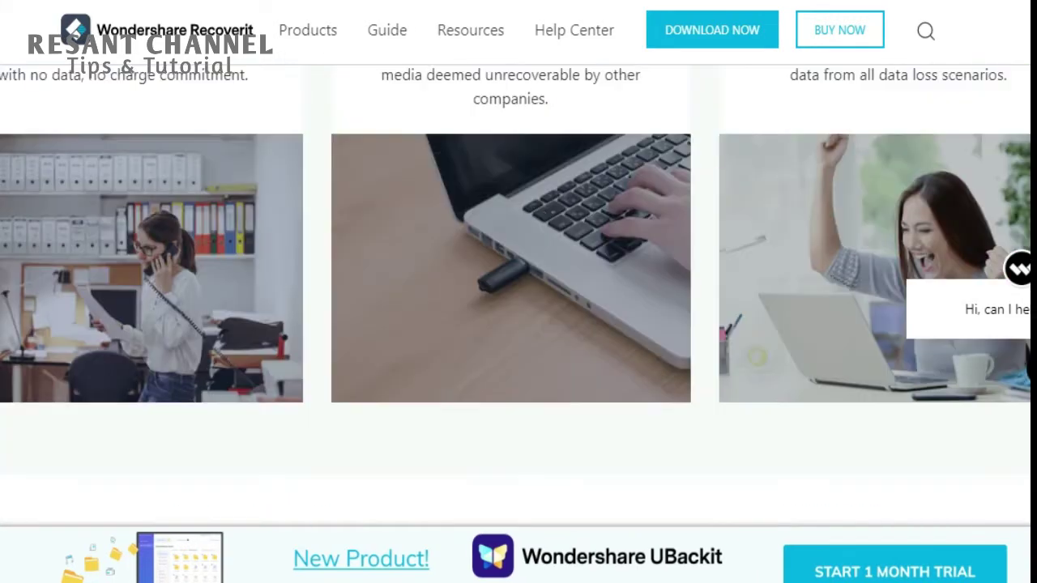
scroll(519, 296, up, 6)
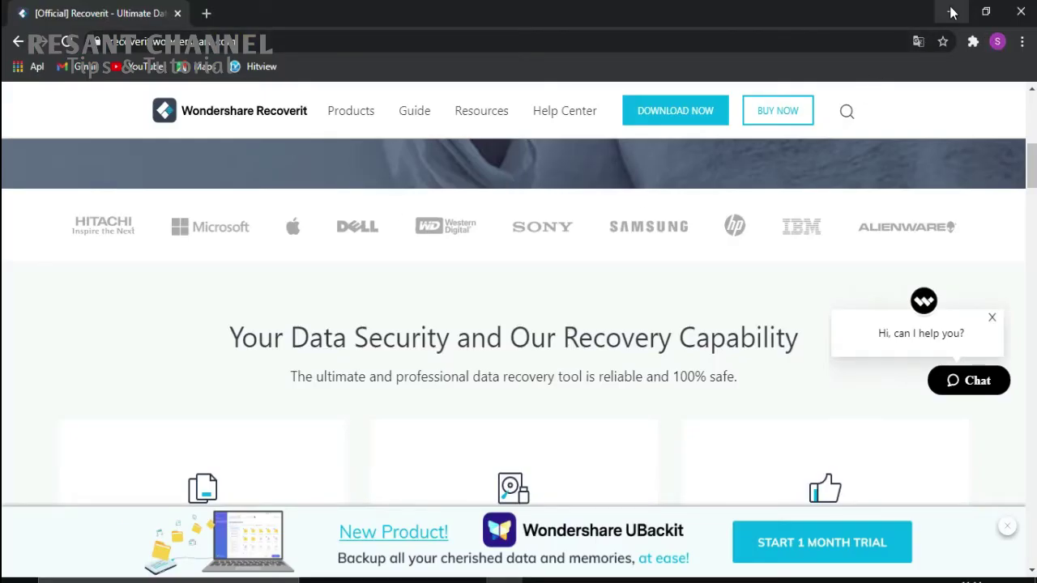
Clear the desktop by minimising the browser and This PC windows and closing Control Panel, and launch Wondershare Recoverit
click(952, 12)
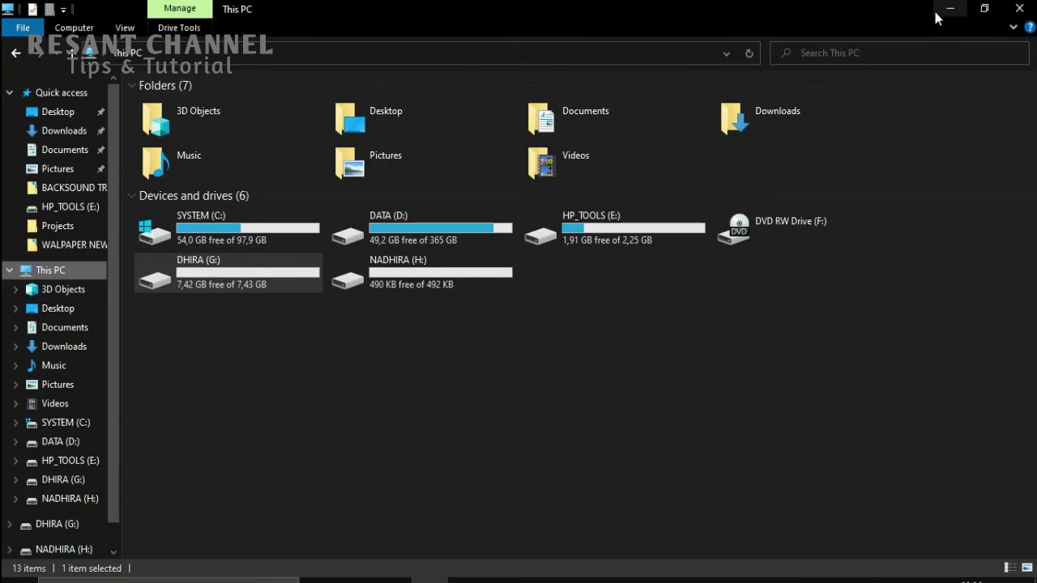
click(946, 13)
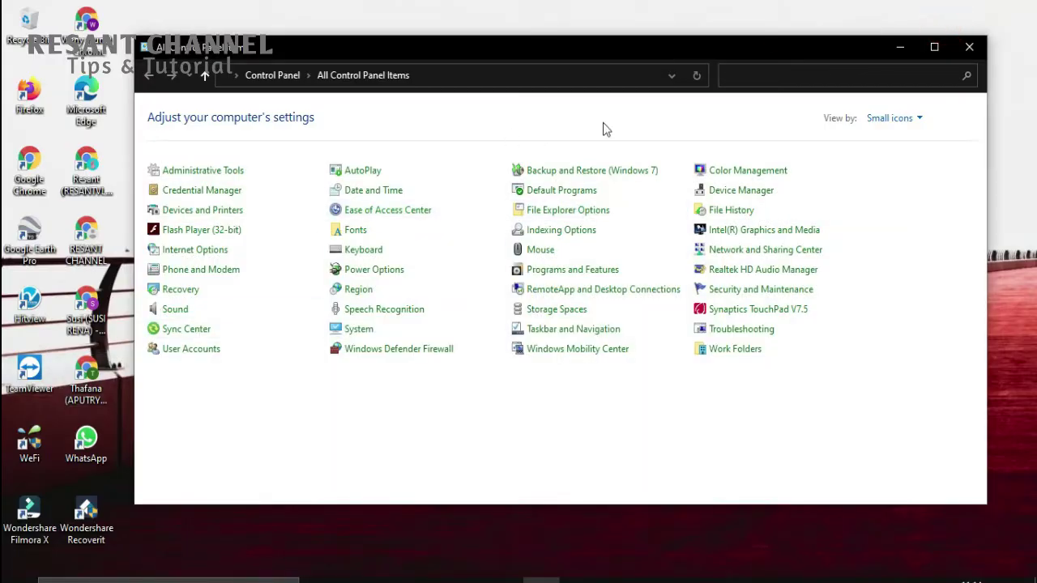
click(969, 46)
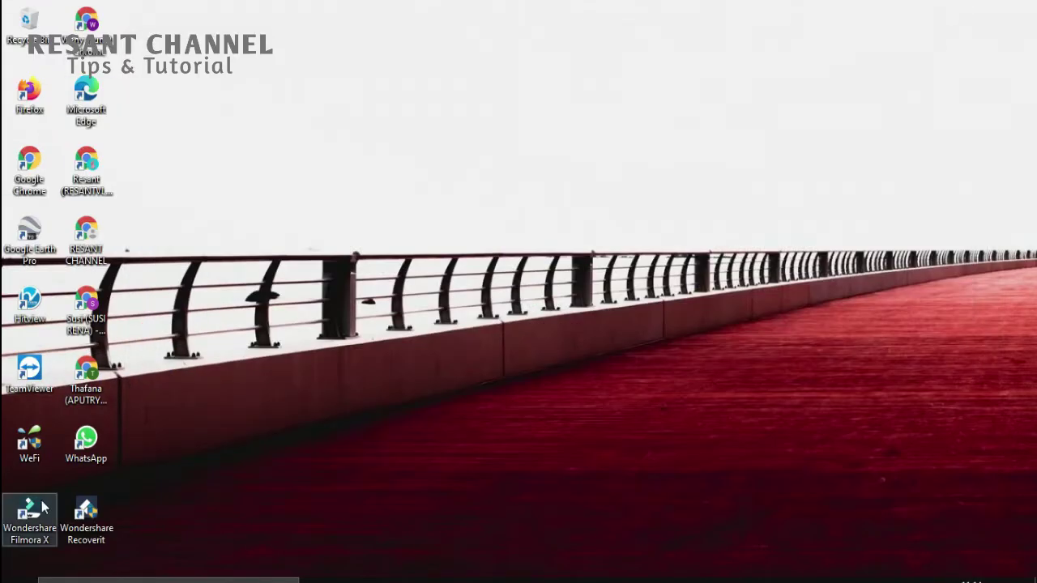
double_click(101, 517)
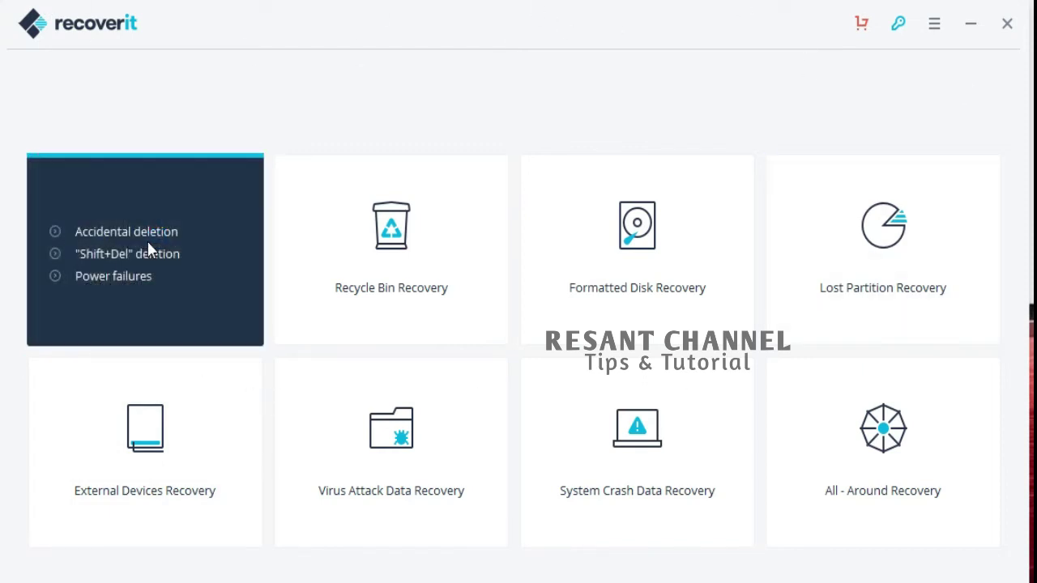
Review the available recovery modes and open External Devices Recovery
mouse_move(494, 258)
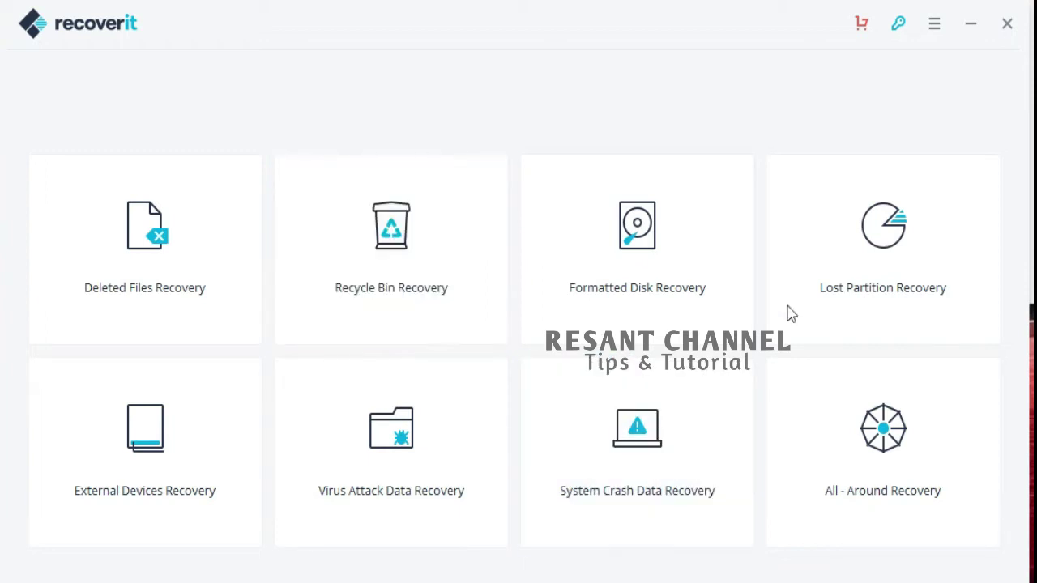
mouse_move(735, 289)
mouse_move(896, 290)
mouse_move(243, 545)
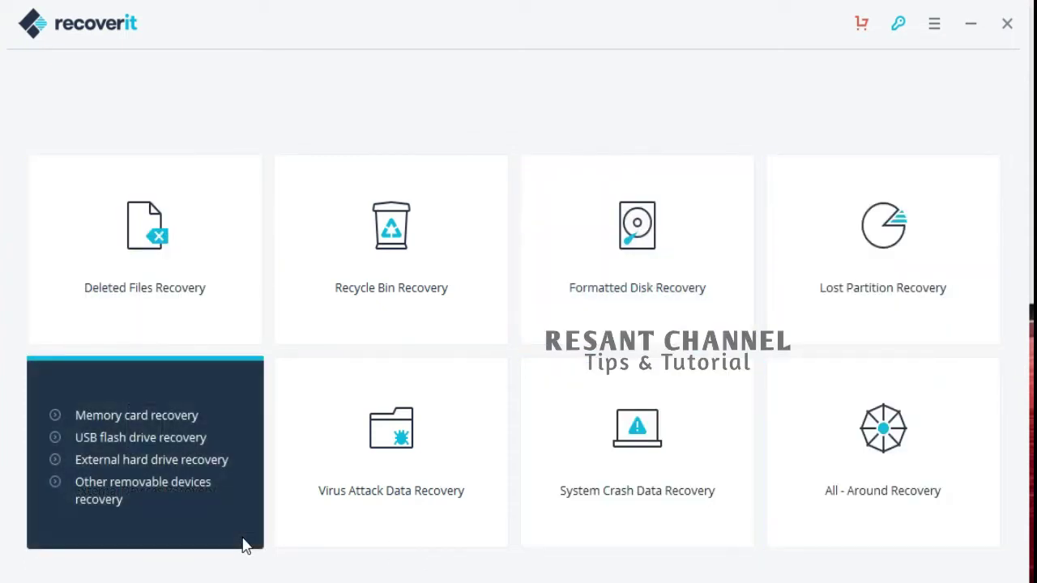
mouse_move(405, 492)
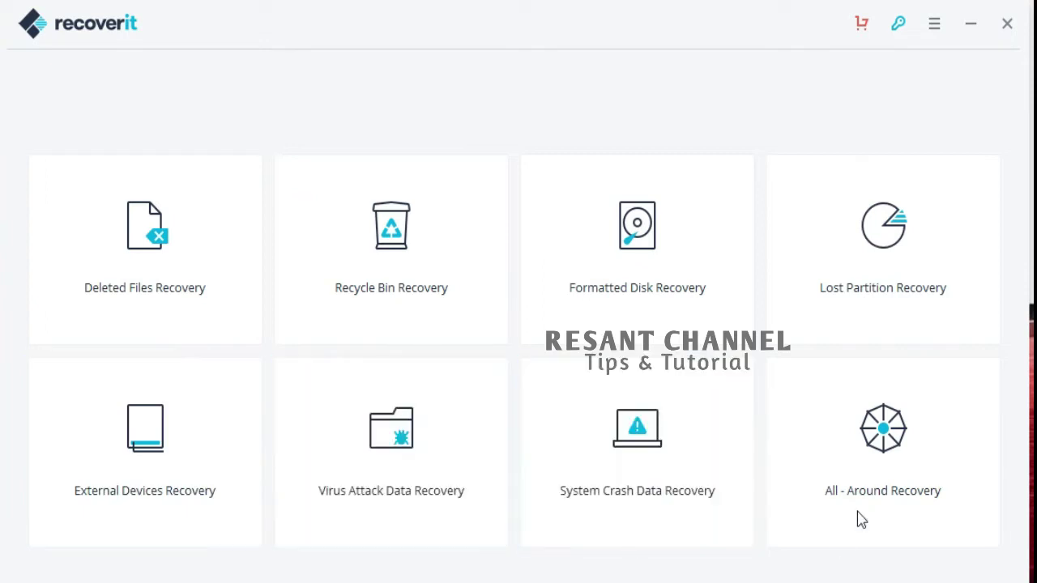
mouse_move(869, 498)
mouse_move(176, 462)
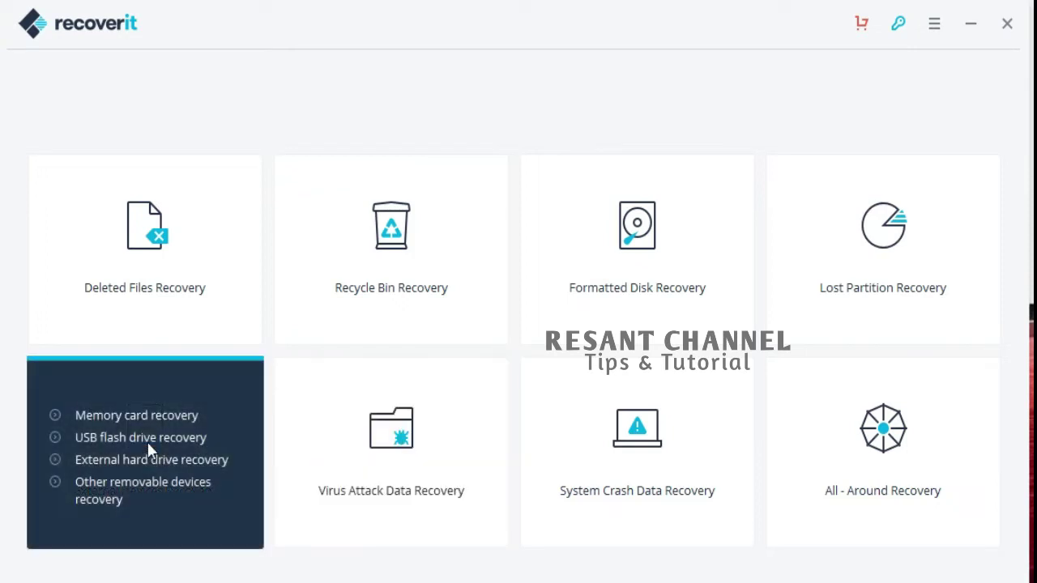
click(148, 446)
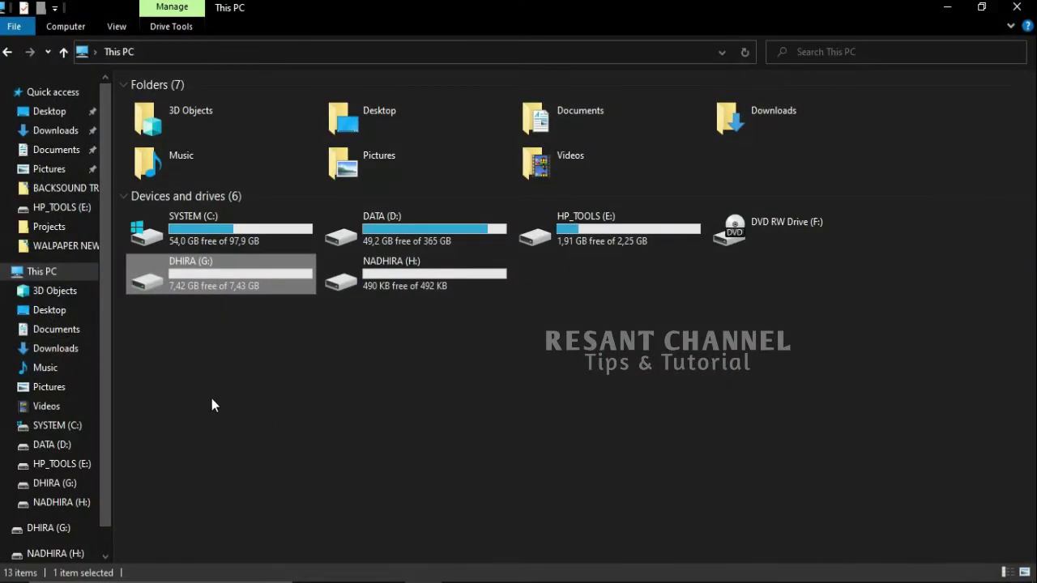
Permanently delete all files on the G: drive in File Explorer, bypassing the Recycle Bin, and minimise the window
click(58, 484)
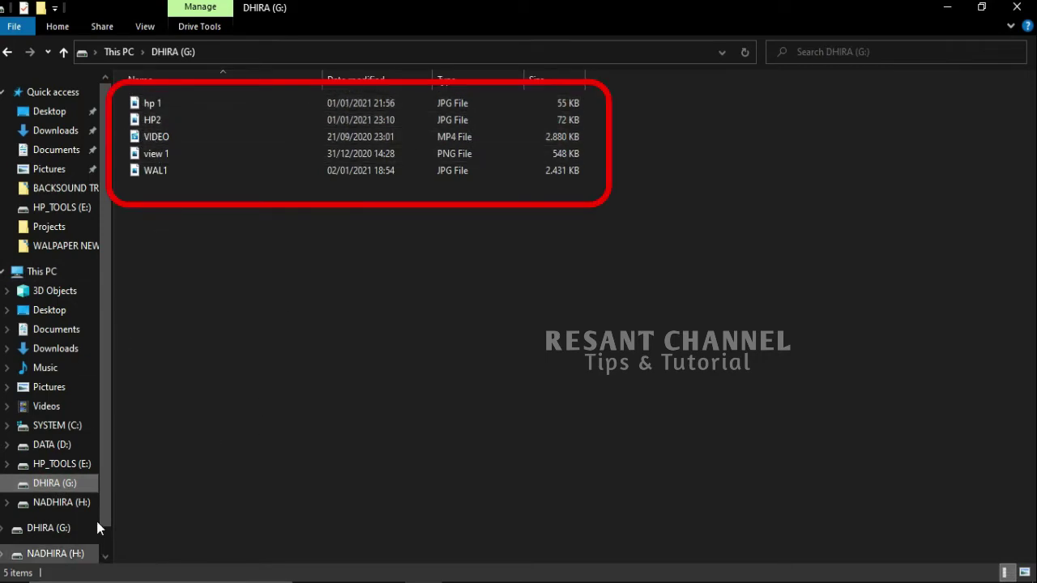
click(162, 103)
key(ctrl+a)
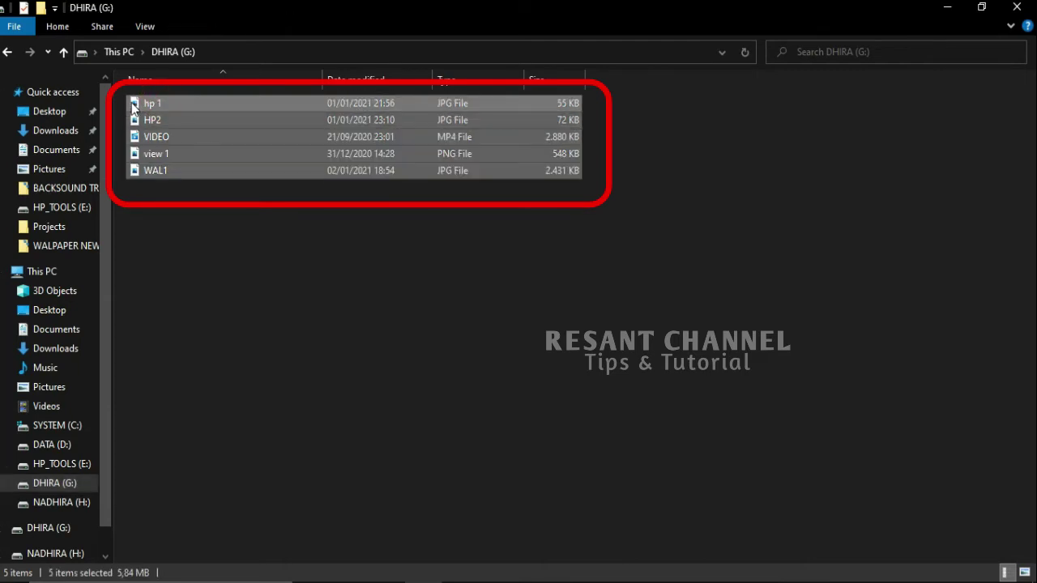
key(shift+Delete)
click(602, 311)
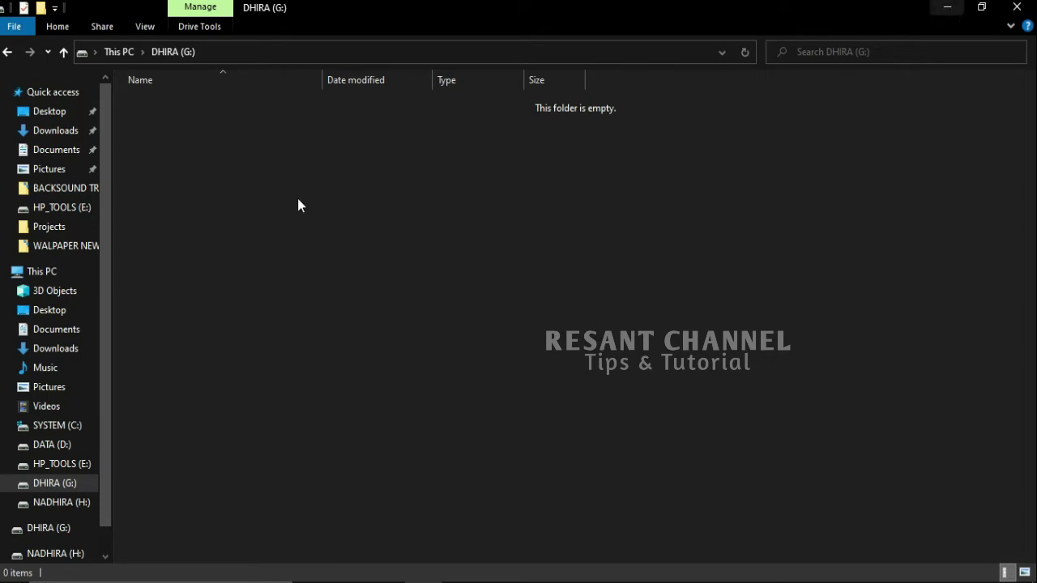
click(947, 7)
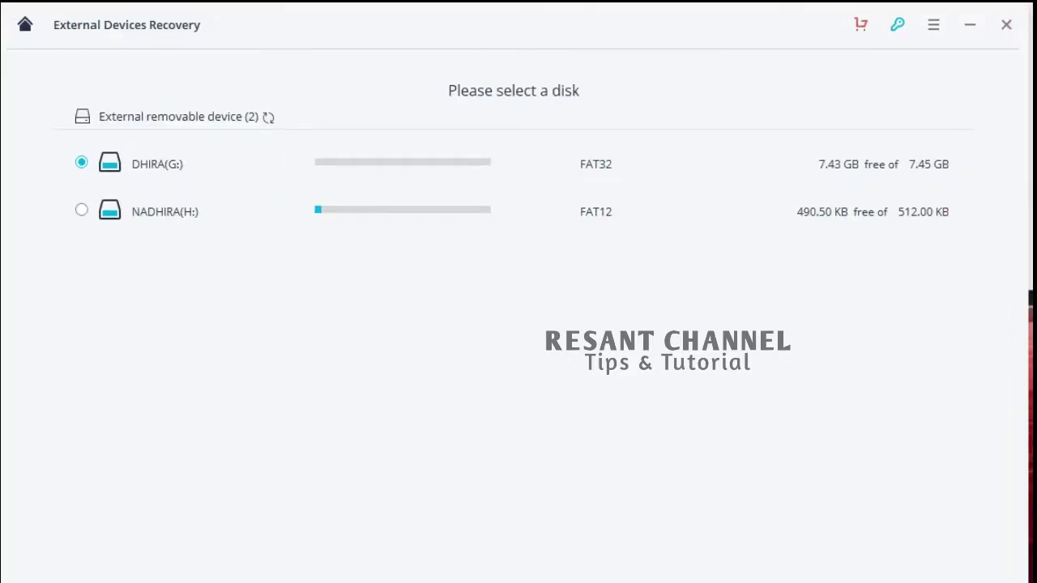
Scan the removable G: drive for lost files and stop the scan before it completes
right_click(0, 34)
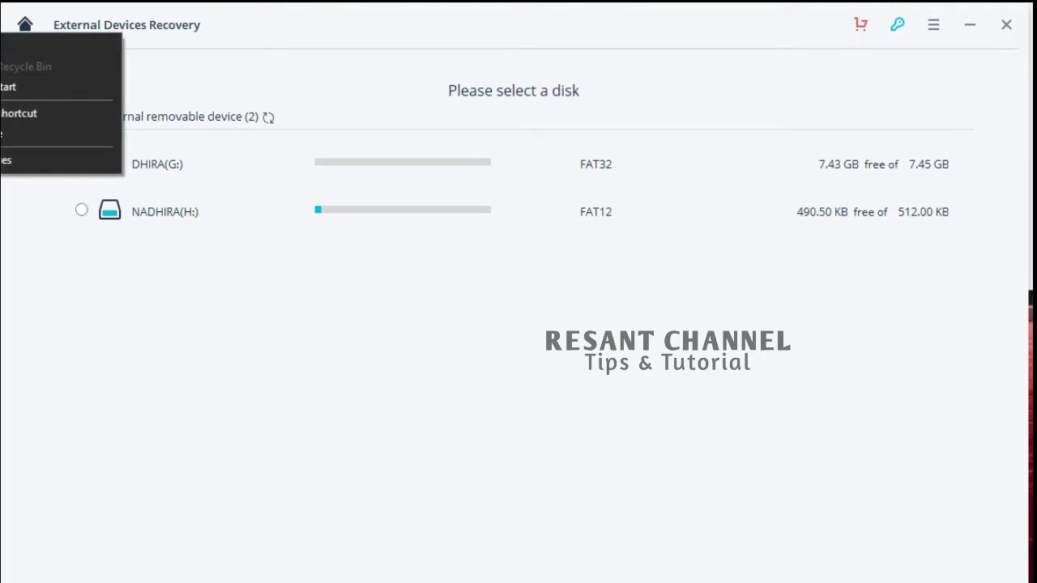
click(840, 224)
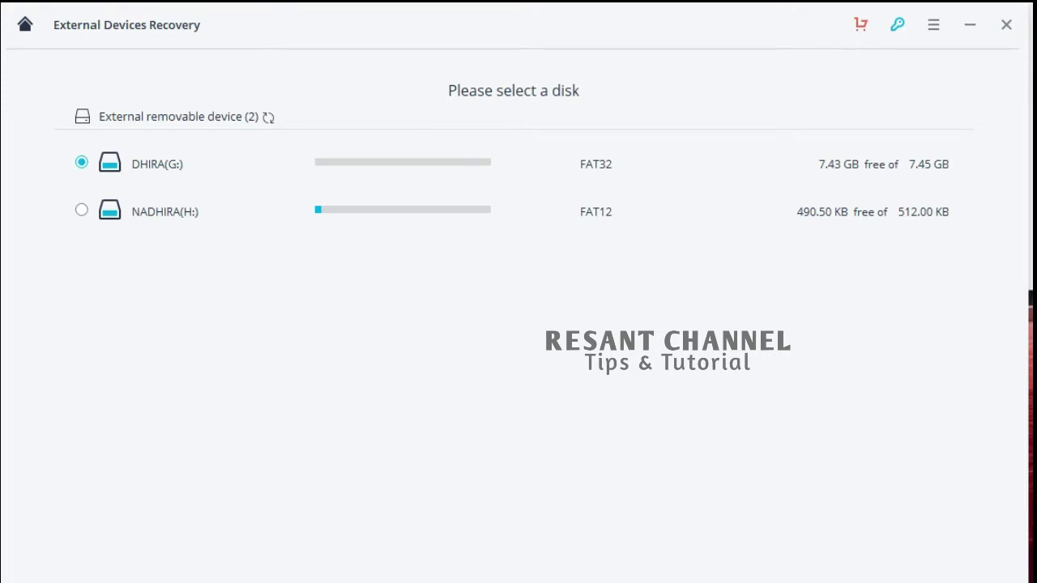
click(903, 561)
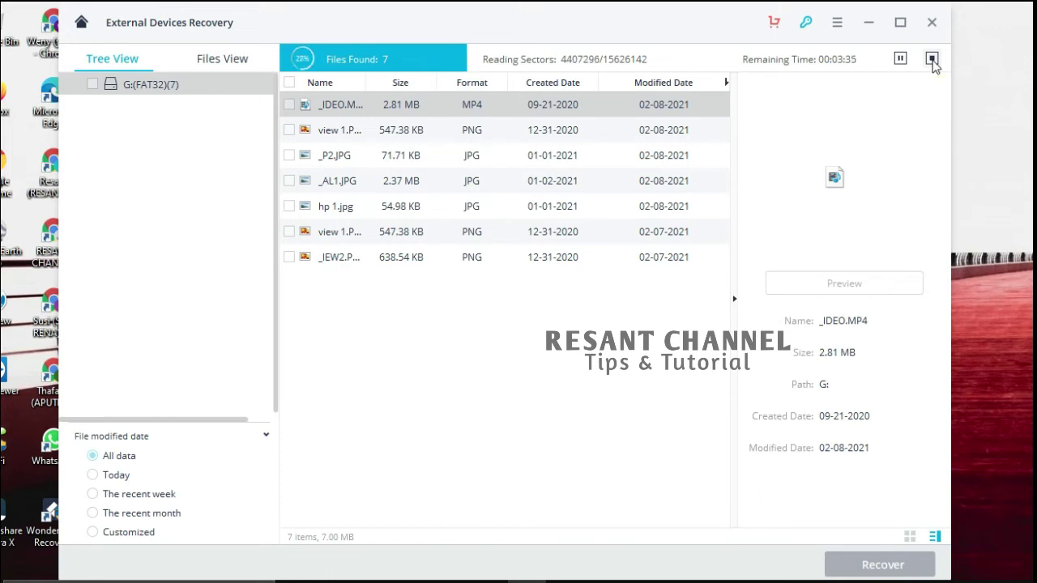
click(933, 62)
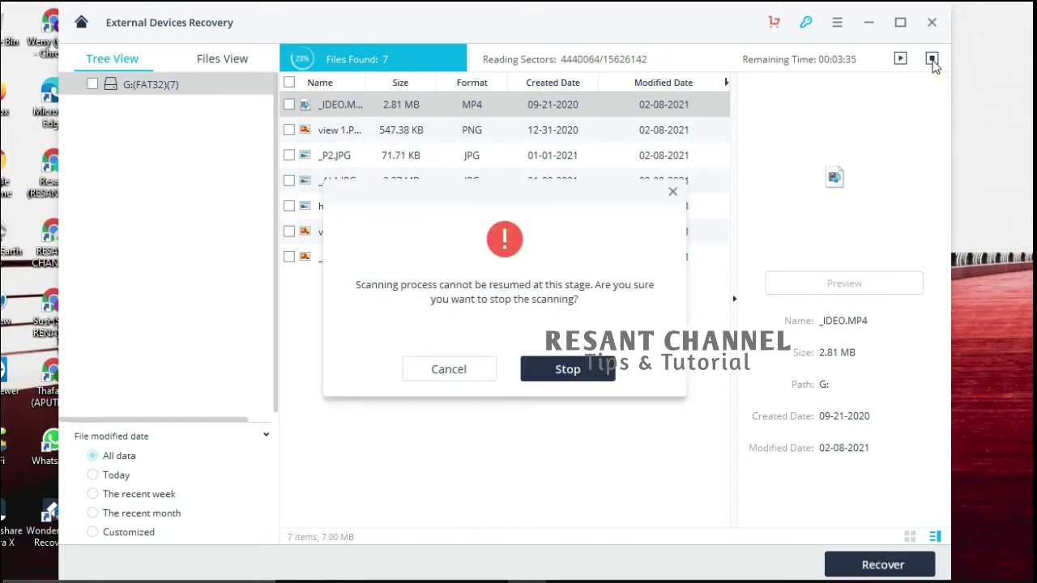
click(562, 369)
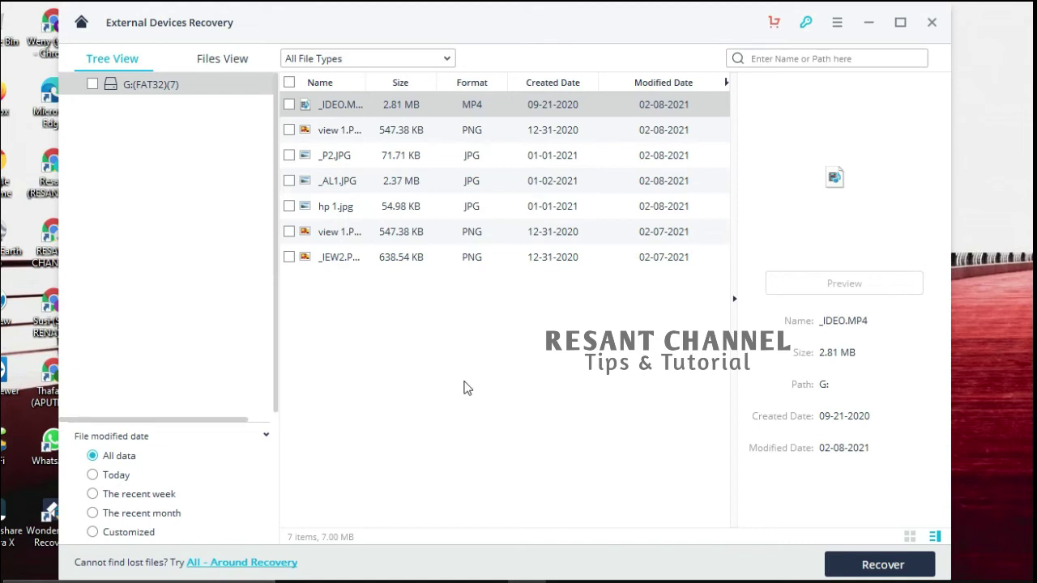
Mark _IEW2.PNG, the view 1.PNG modified 02-07-2021, hp 1.jpg and _AL1.JPG for recovery
click(310, 261)
click(289, 257)
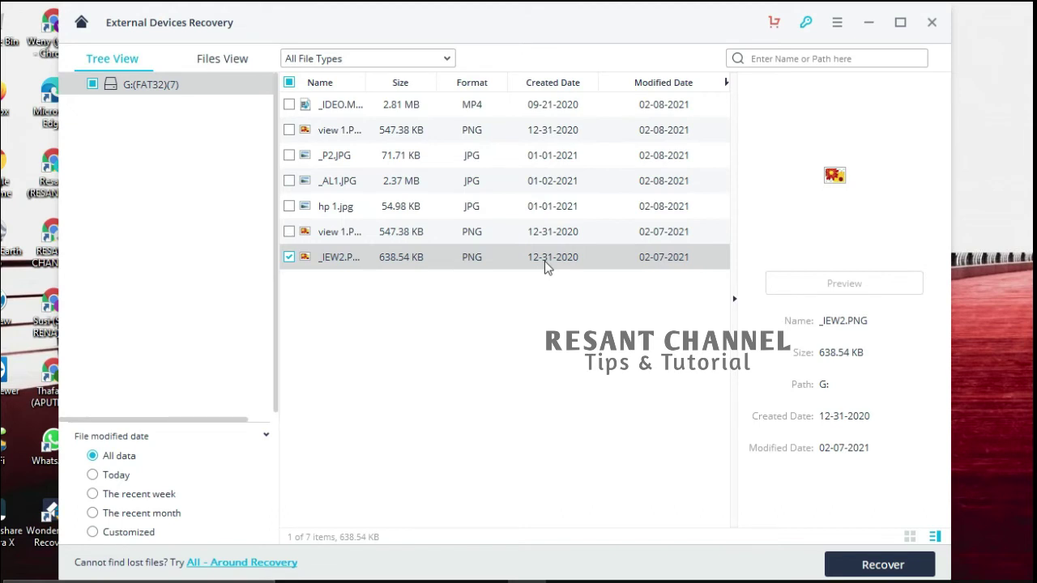
click(490, 233)
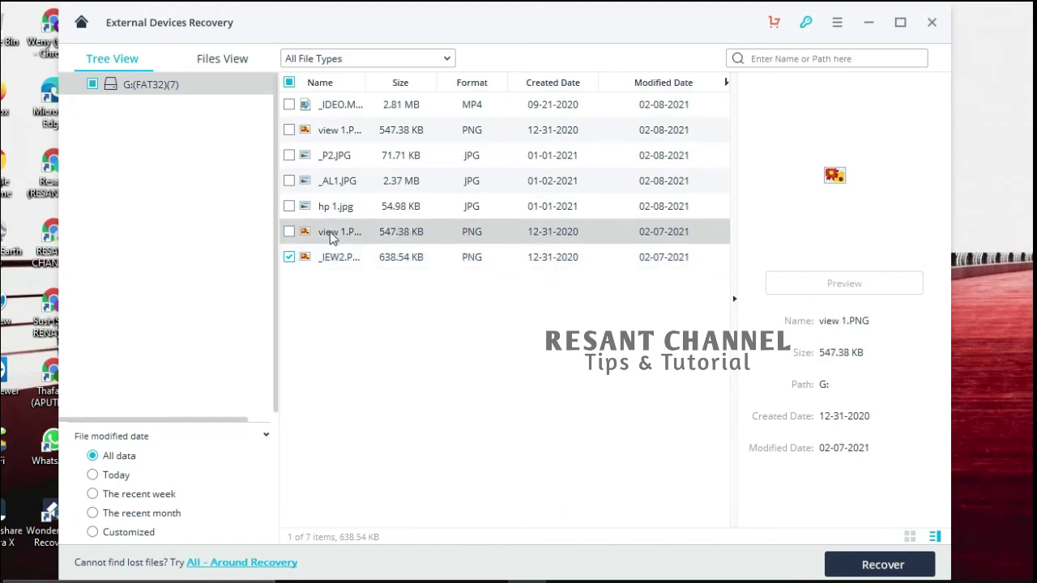
click(289, 232)
click(289, 207)
click(289, 180)
Recover the marked files to the E: HP_TOOLS drive, then close the output folder window and the completion dialog
click(901, 567)
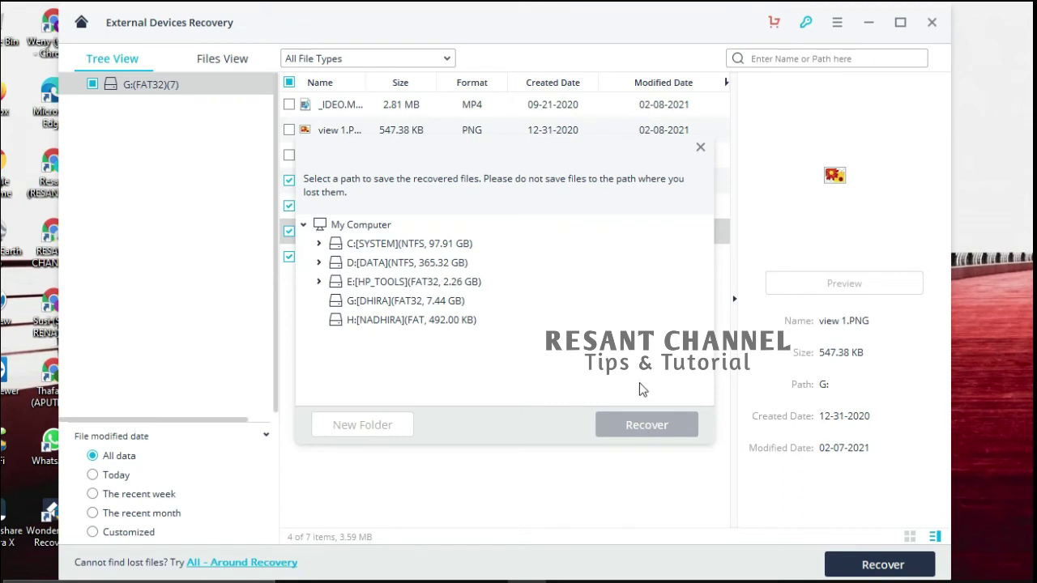
click(471, 308)
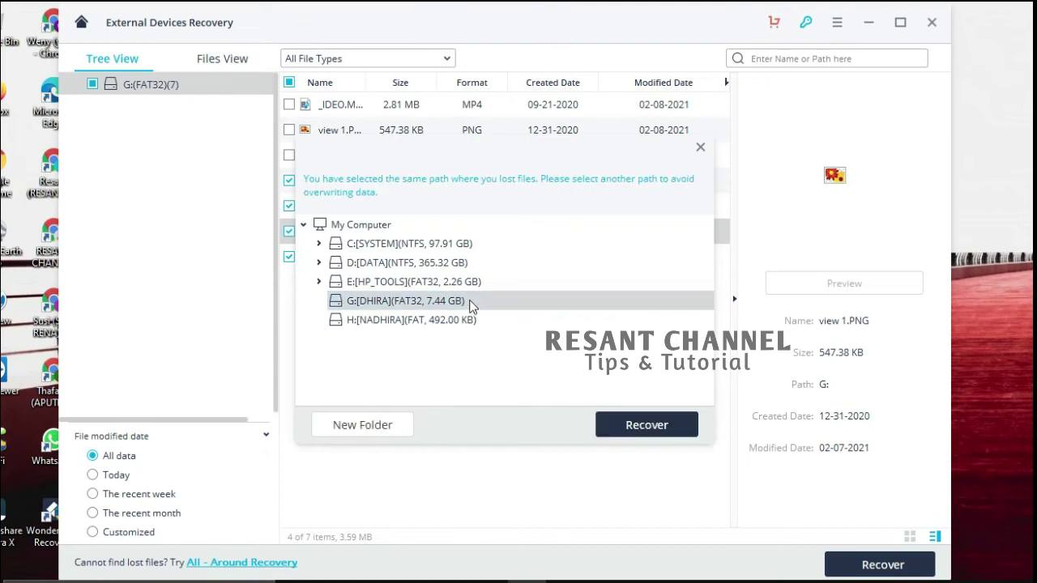
click(470, 284)
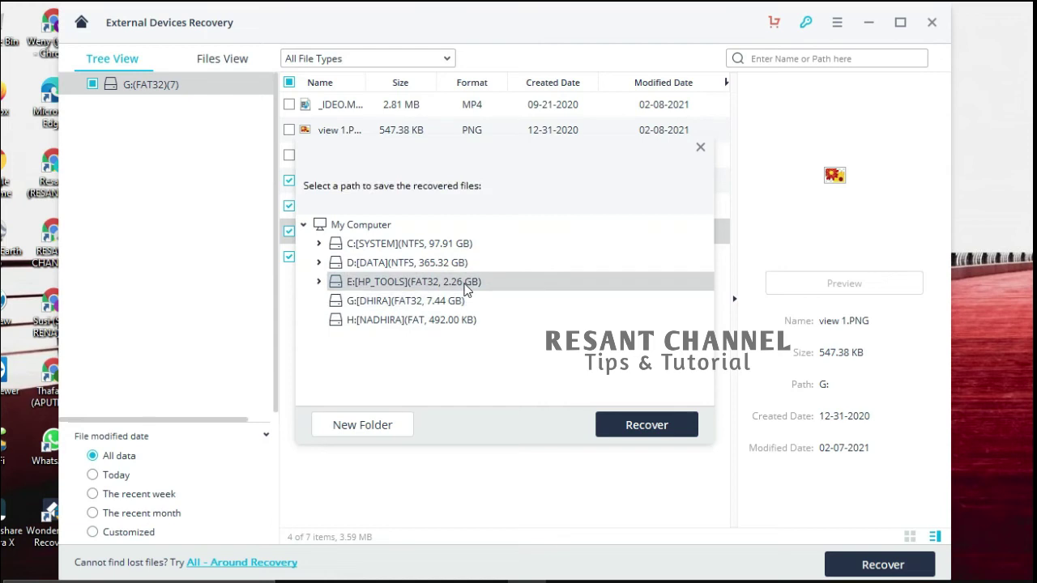
click(647, 424)
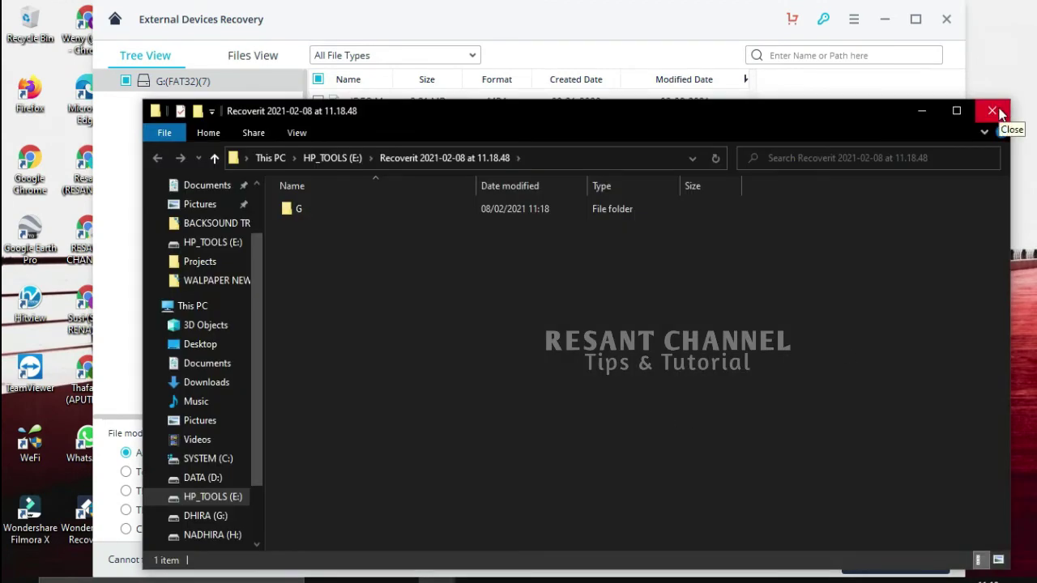
click(993, 111)
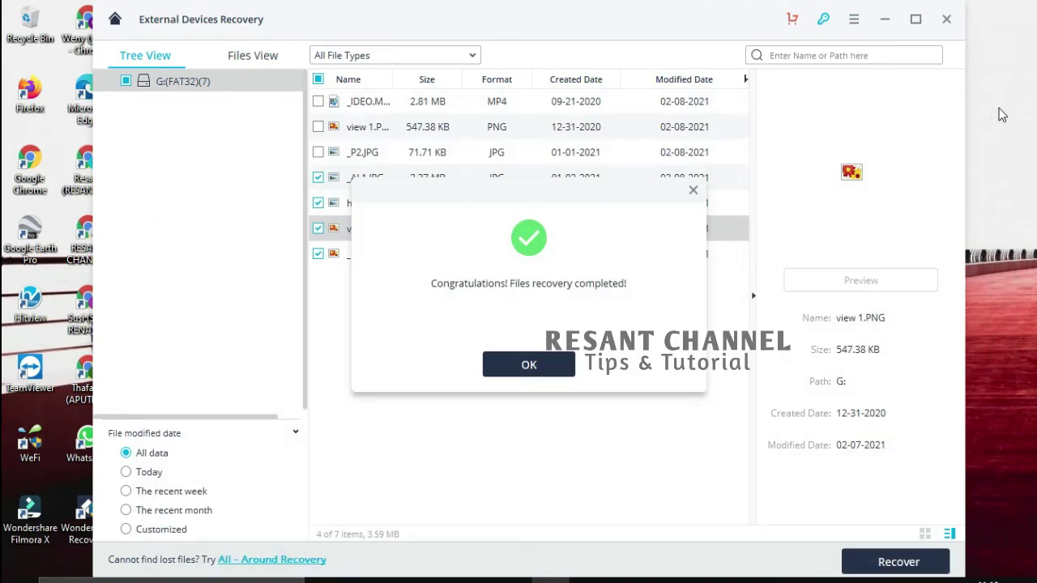
click(529, 365)
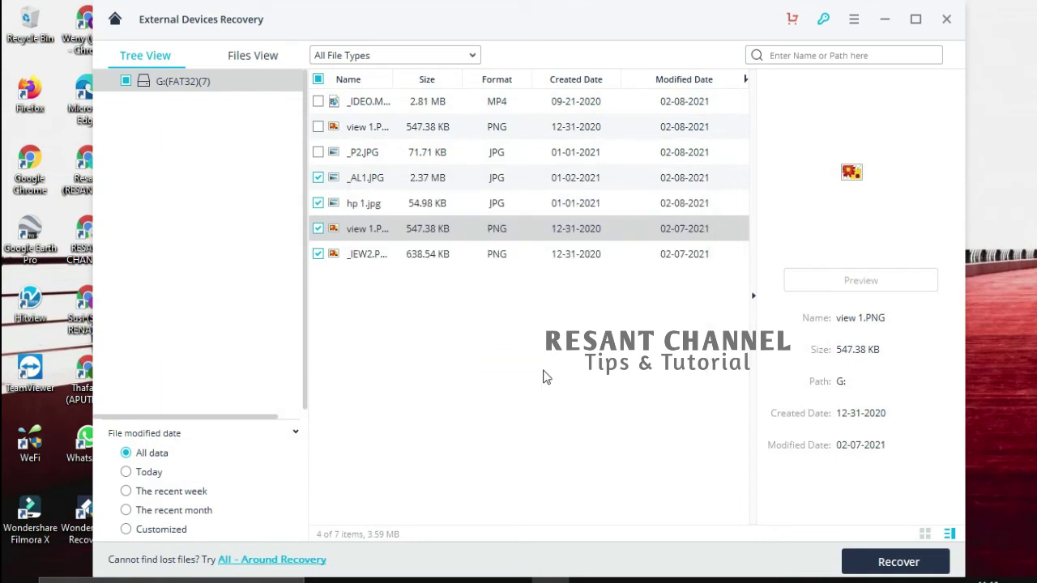
Switch to File Explorer and open the G folder inside the Recoverit 2021-02-08 at 11.18.48 folder on HP_TOOLS (E:)
mouse_move(474, 579)
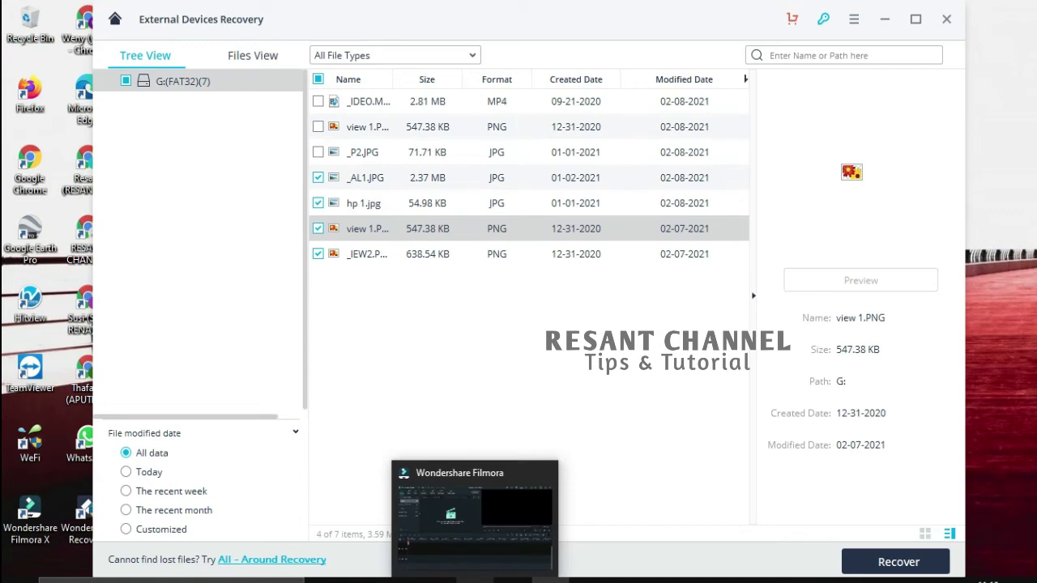
click(436, 579)
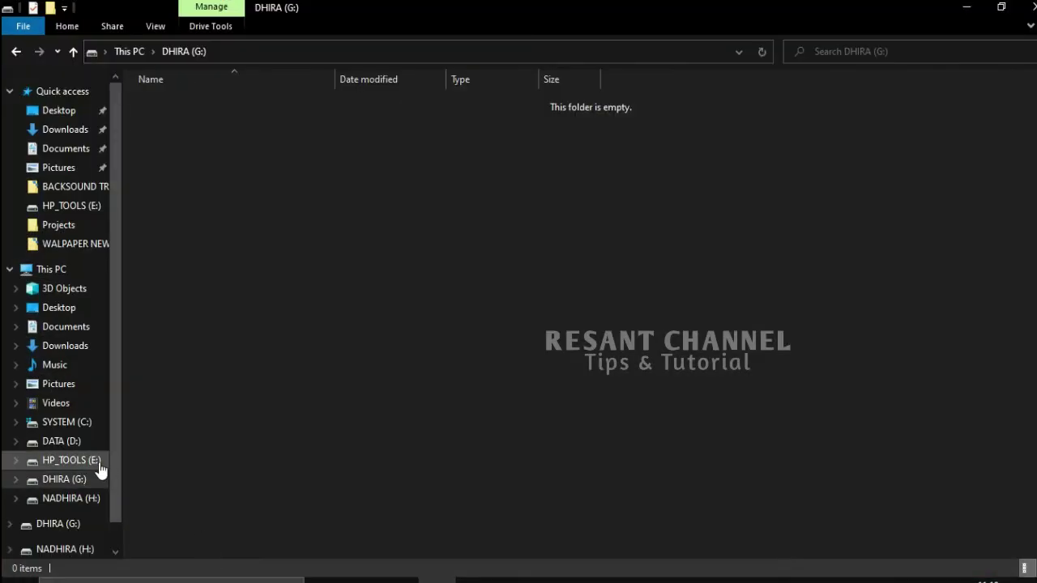
click(105, 461)
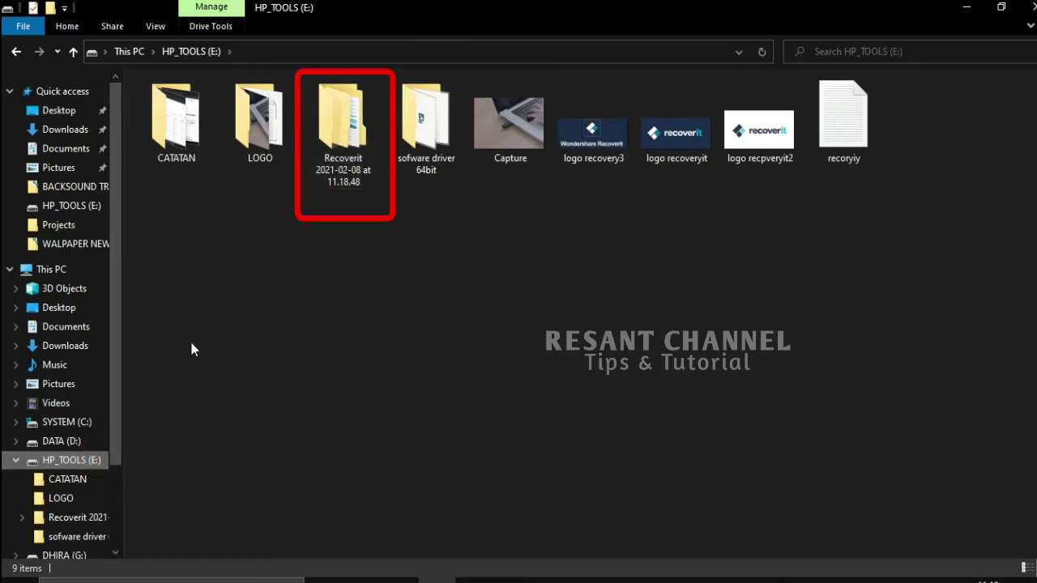
double_click(333, 104)
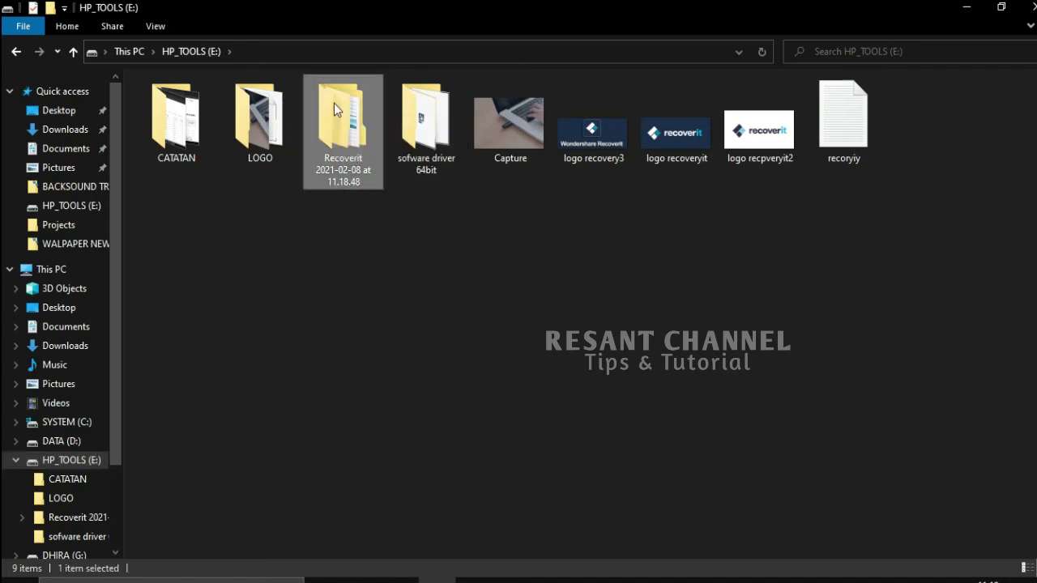
double_click(334, 102)
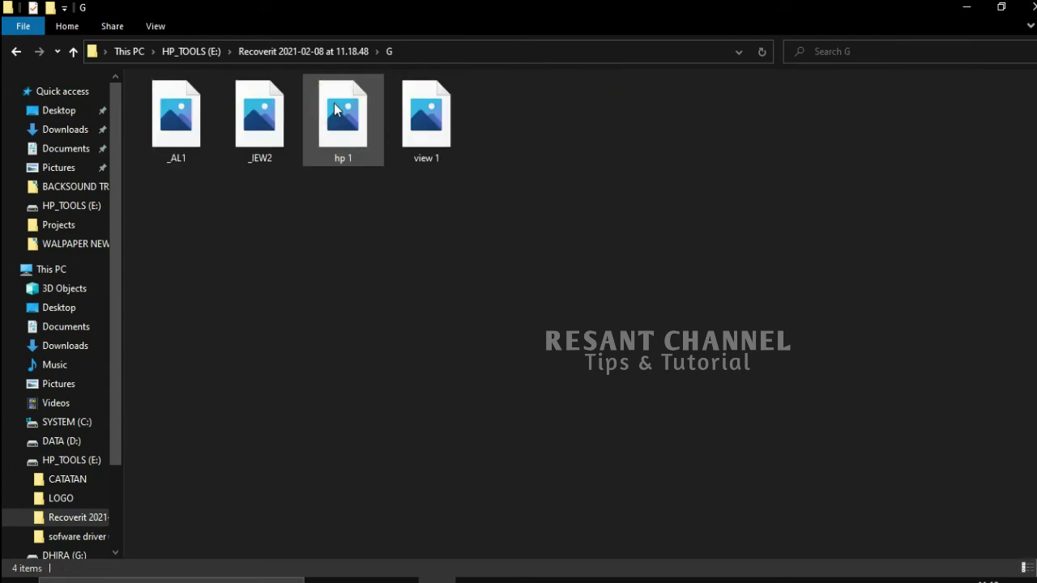
View the recovered images _AL1 and hp 1 in Photos, closing each one, and switch back to Wondershare Recoverit
double_click(159, 143)
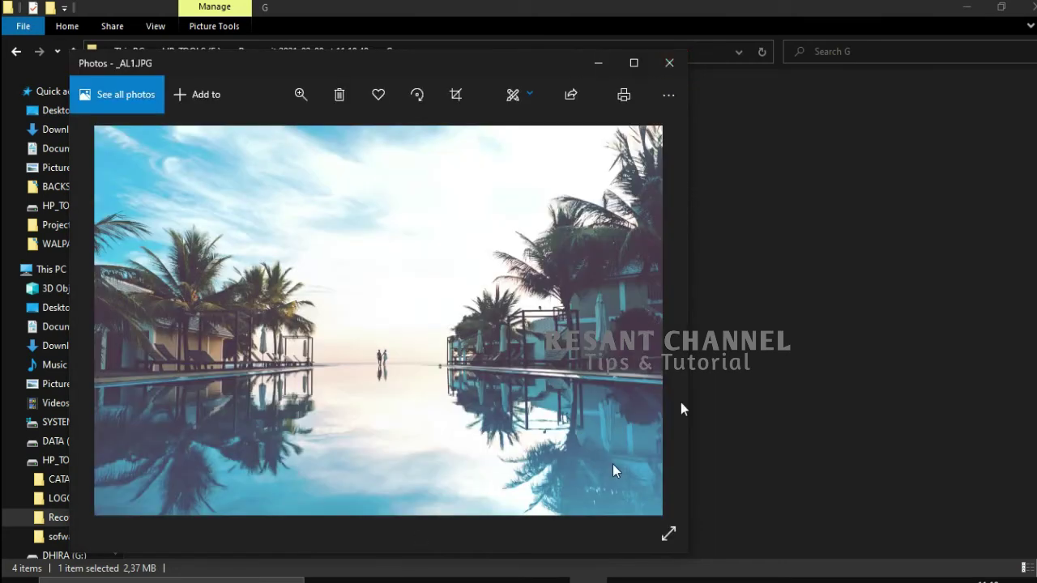
click(678, 69)
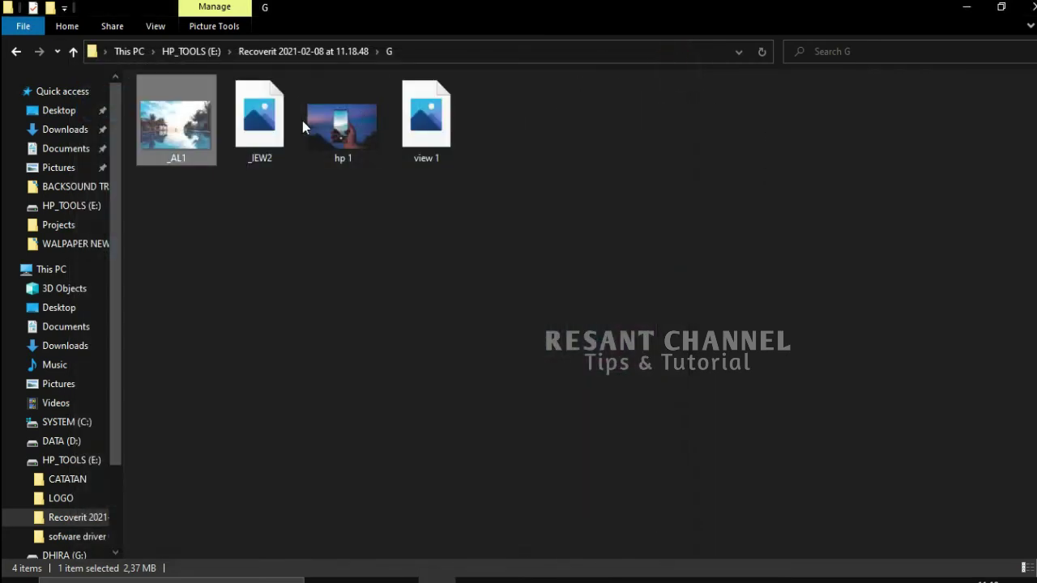
double_click(350, 127)
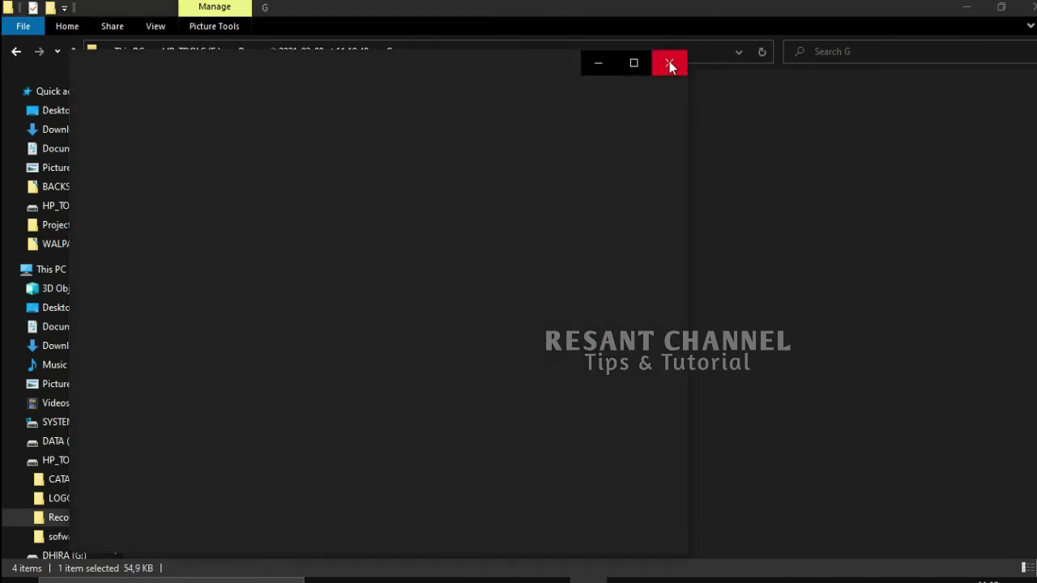
click(669, 62)
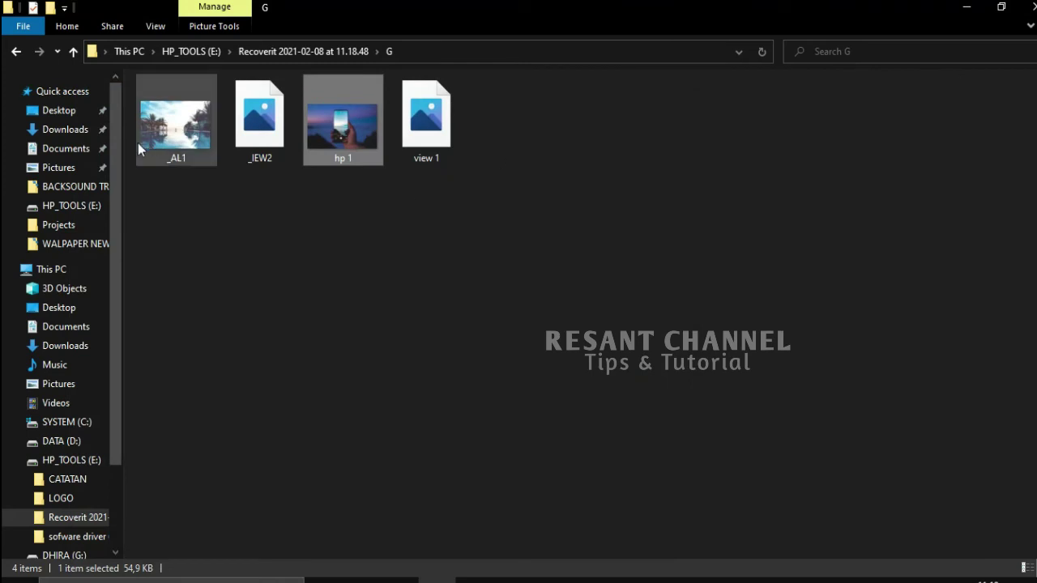
click(555, 579)
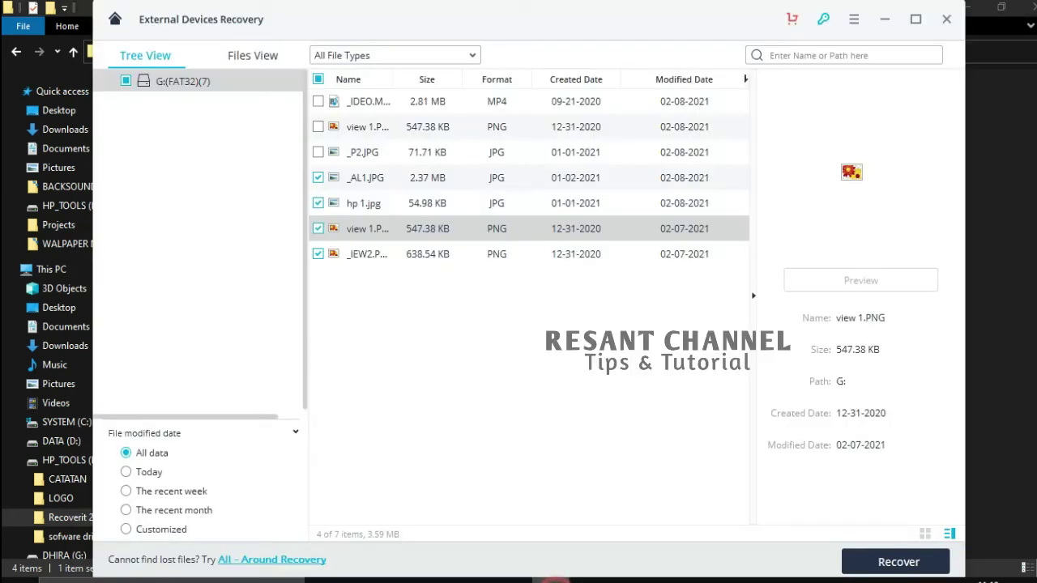